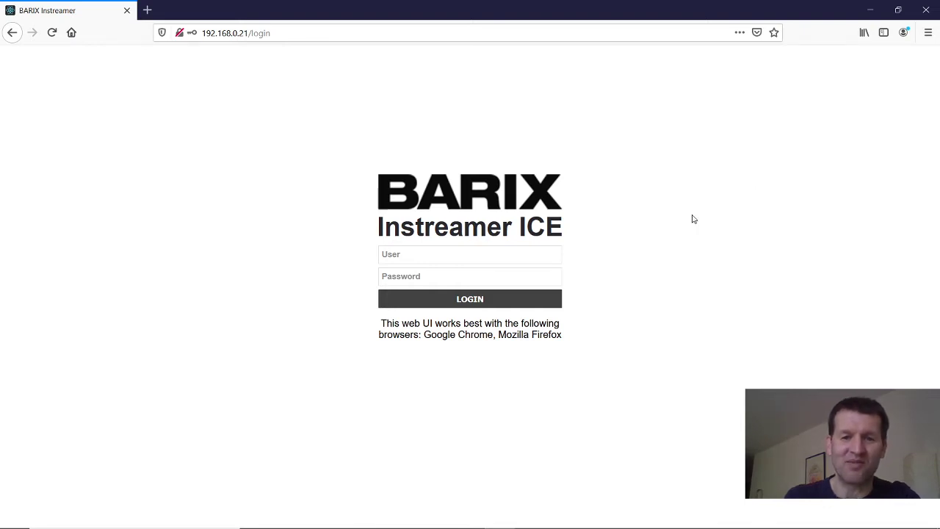
Log in to the Instreamer web UI as user admin with the device password.
click(408, 254)
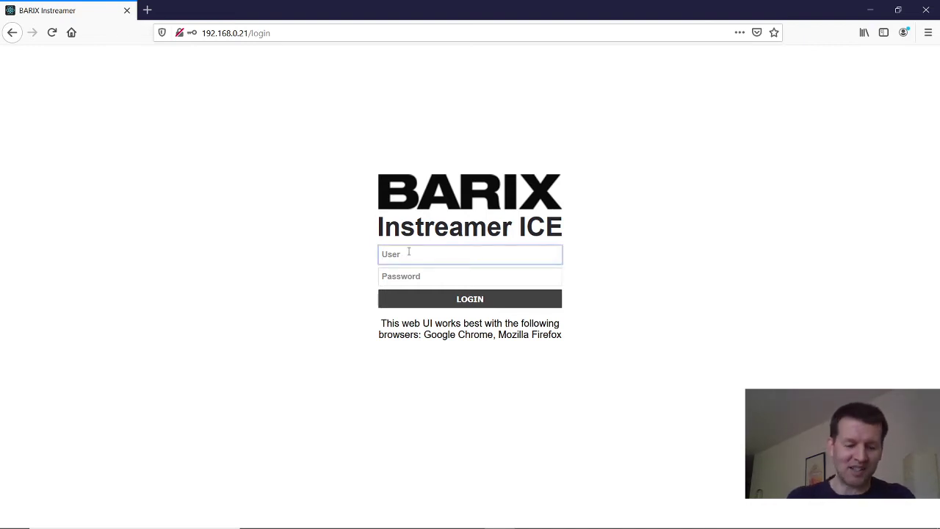
text(admin)
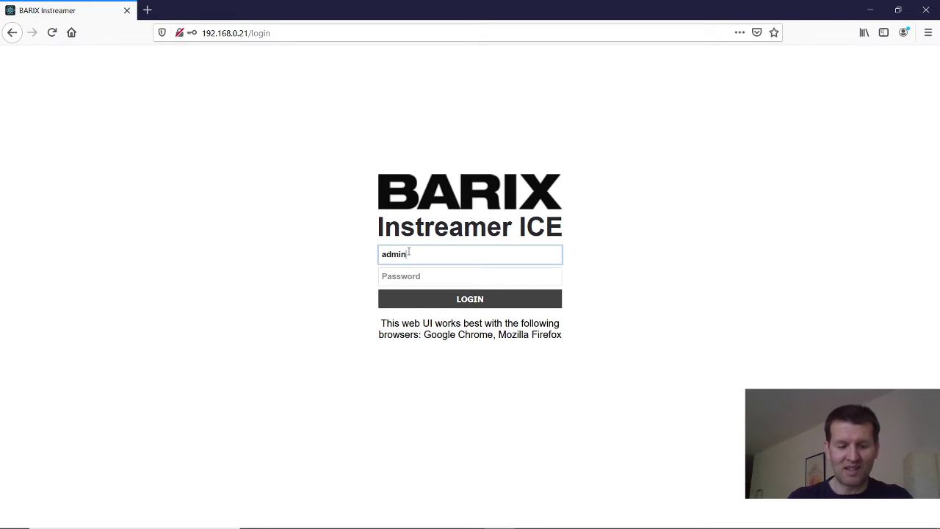
key(Tab)
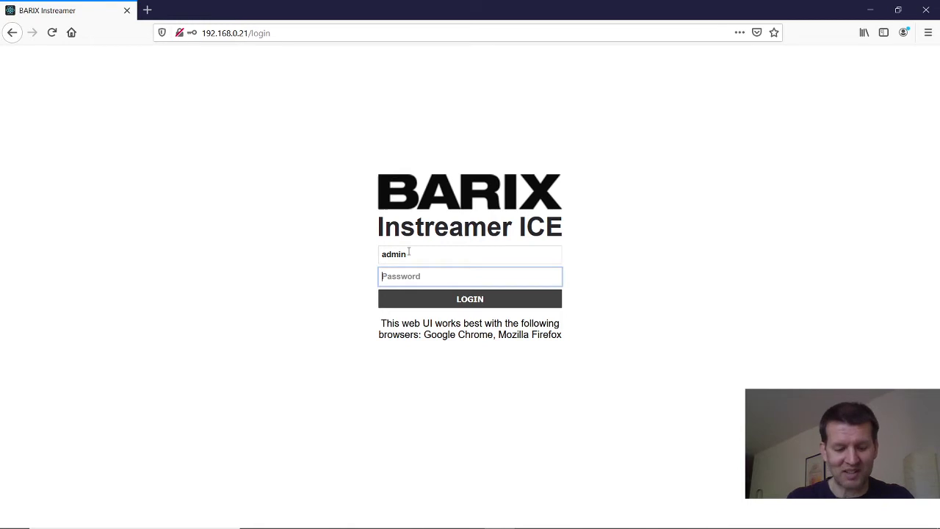
text(admin)
key(Return)
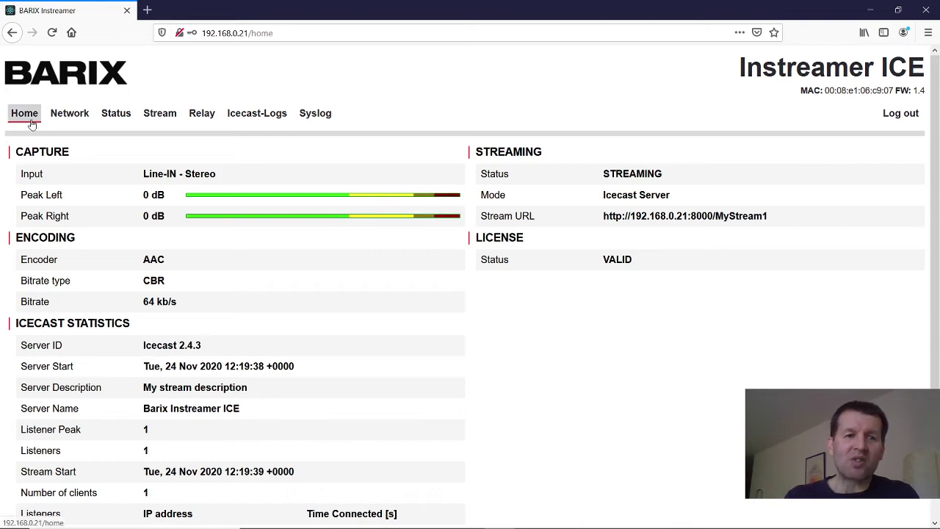
Go to the Stream page and open Stream1's streaming settings for editing.
click(162, 119)
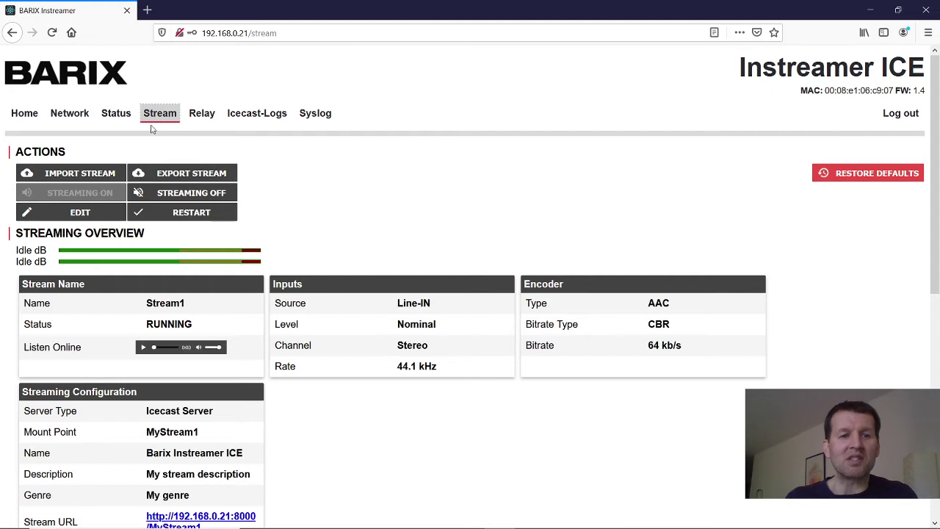
click(83, 213)
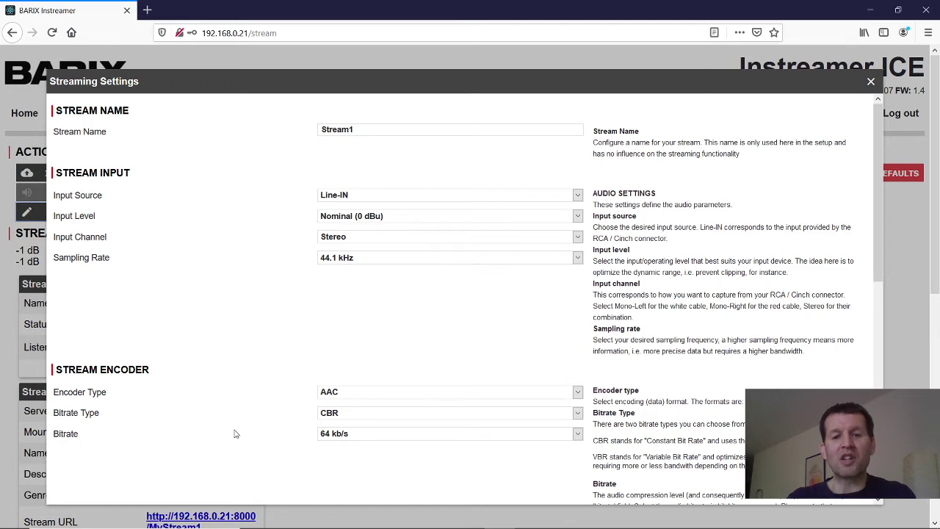
scroll(233, 433, down, 5)
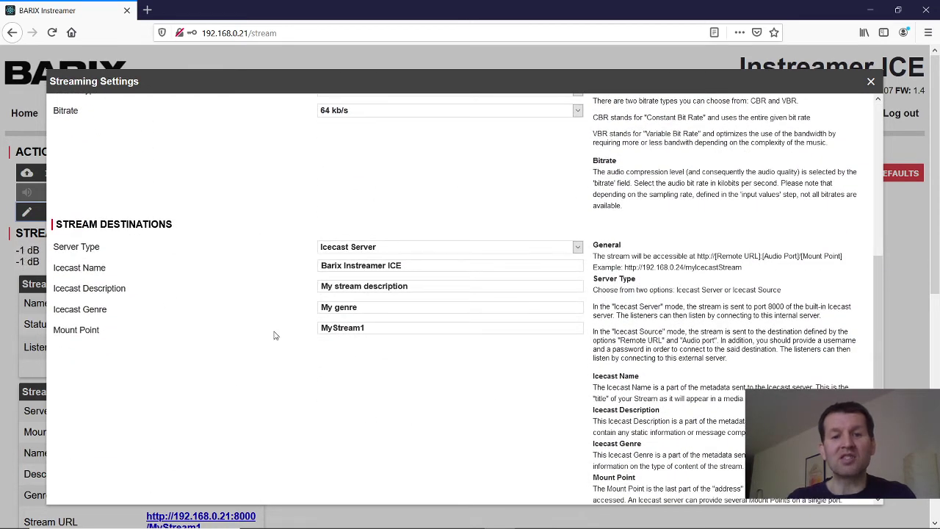
scroll(390, 251, up, 4)
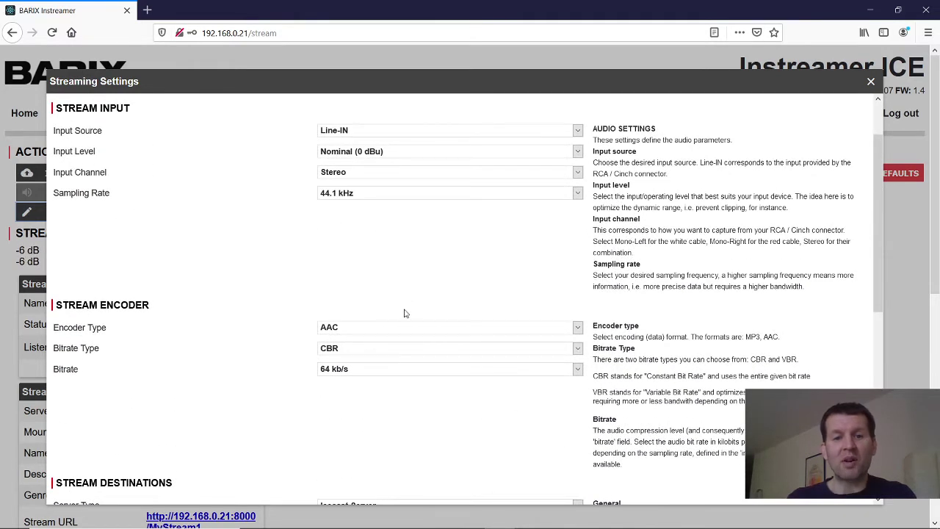
Set the encoder to MP3 with a 48 kHz sampling rate and 192 kb/s bitrate.
click(412, 329)
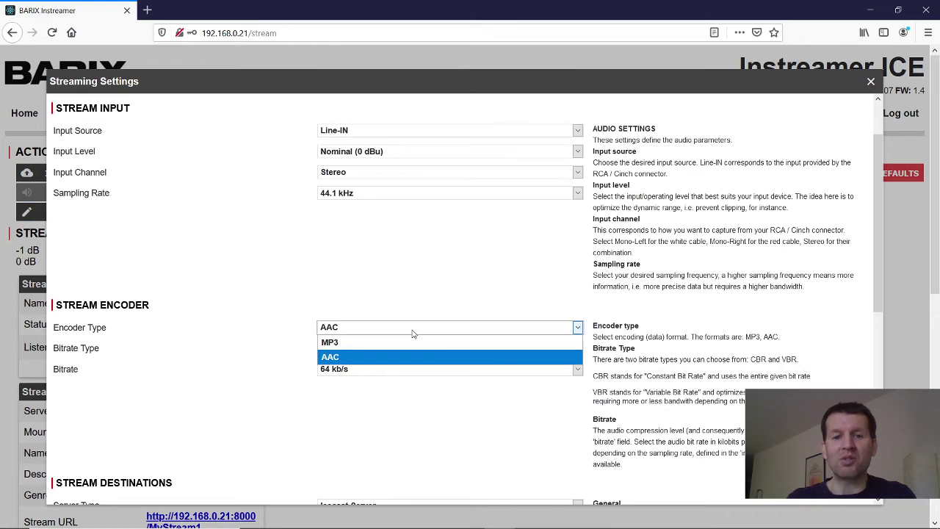
click(413, 345)
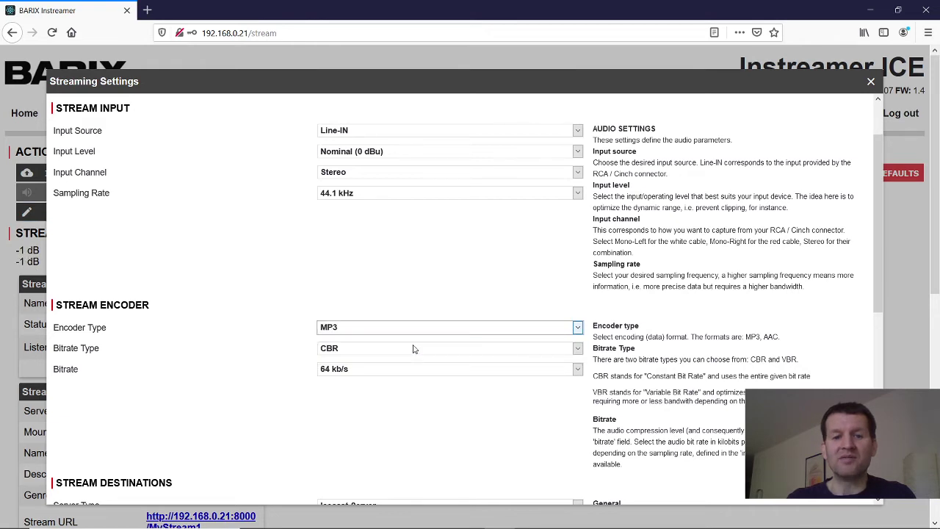
click(415, 193)
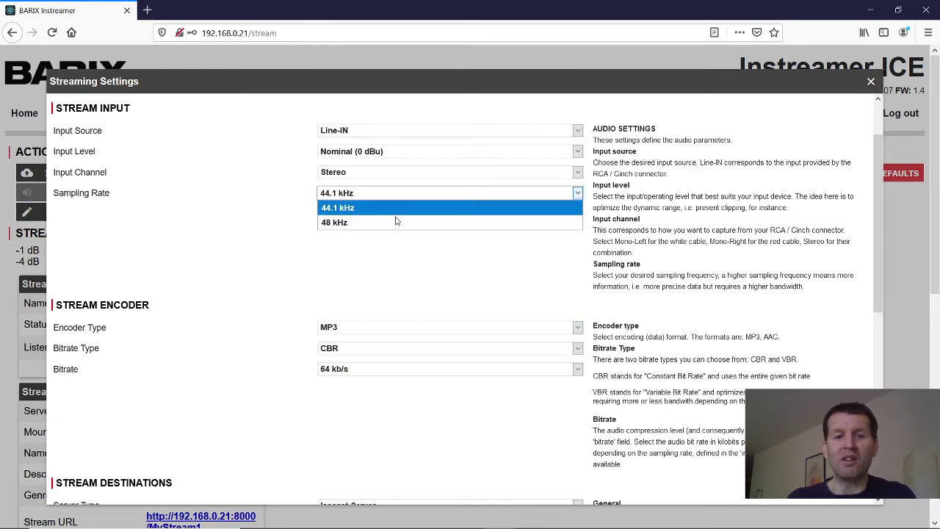
click(393, 224)
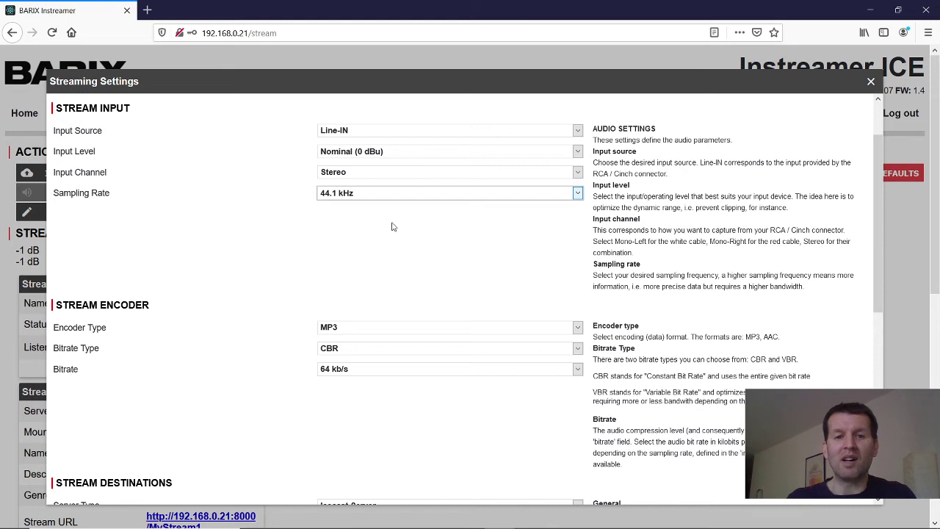
click(383, 375)
click(380, 396)
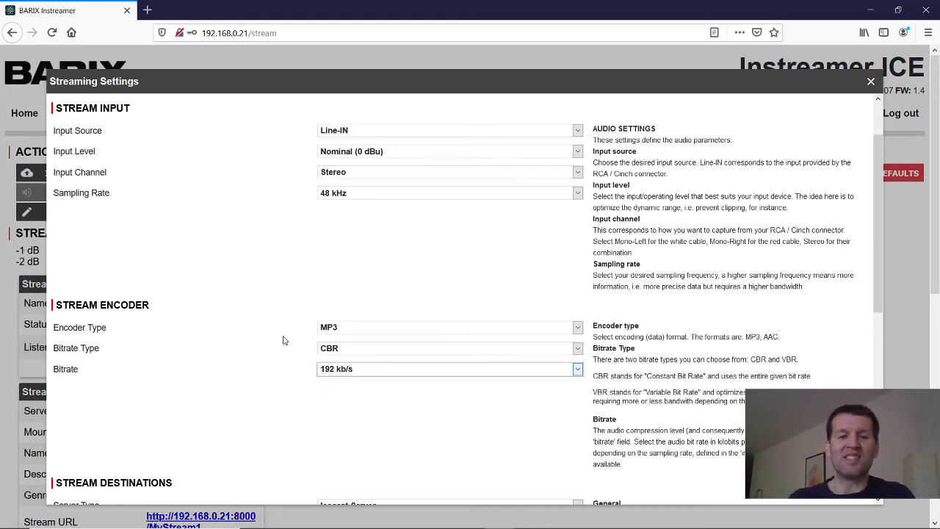
scroll(281, 335, down, 3)
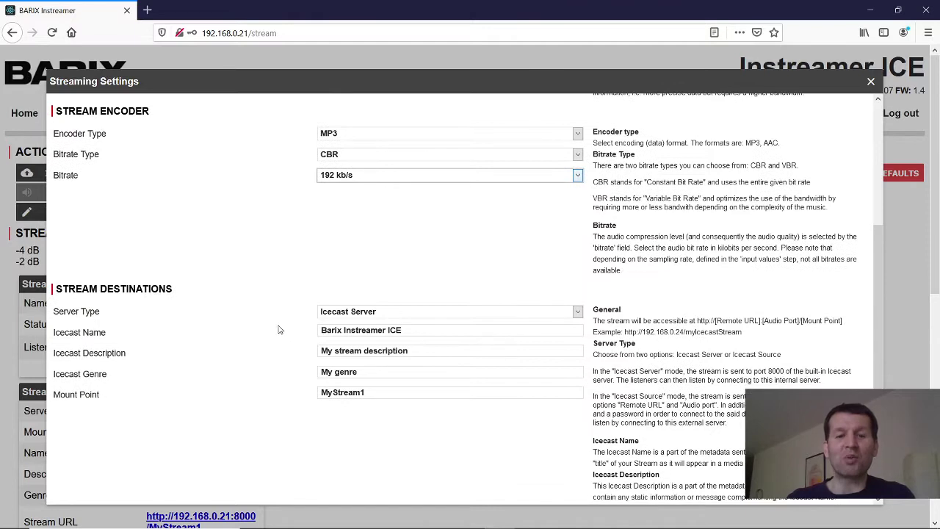
Change the Icecast mount point name to MyStream1.mp3.
click(373, 392)
drag(373, 393, 288, 388)
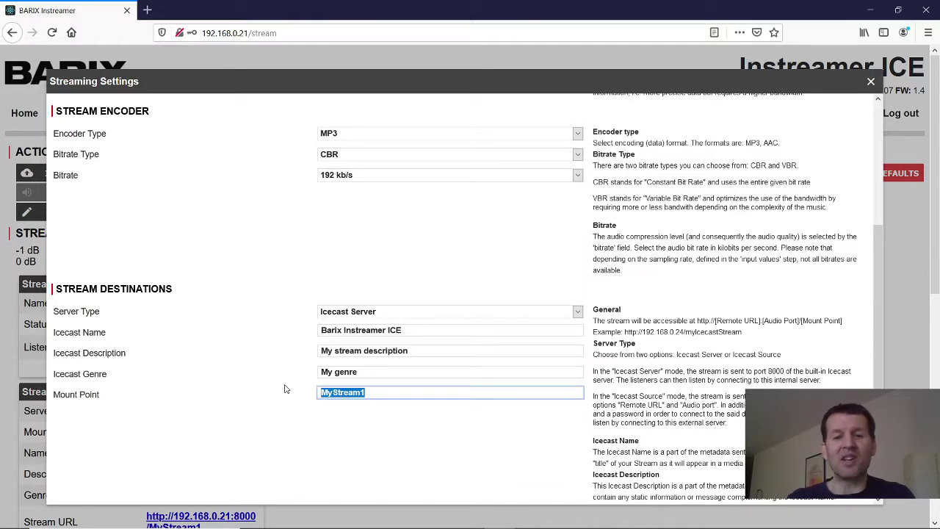
click(373, 394)
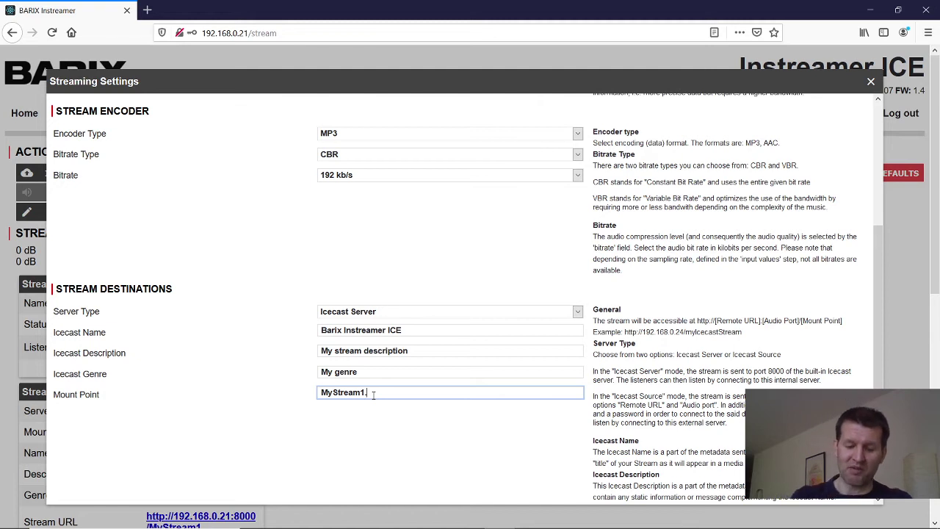
text(3)
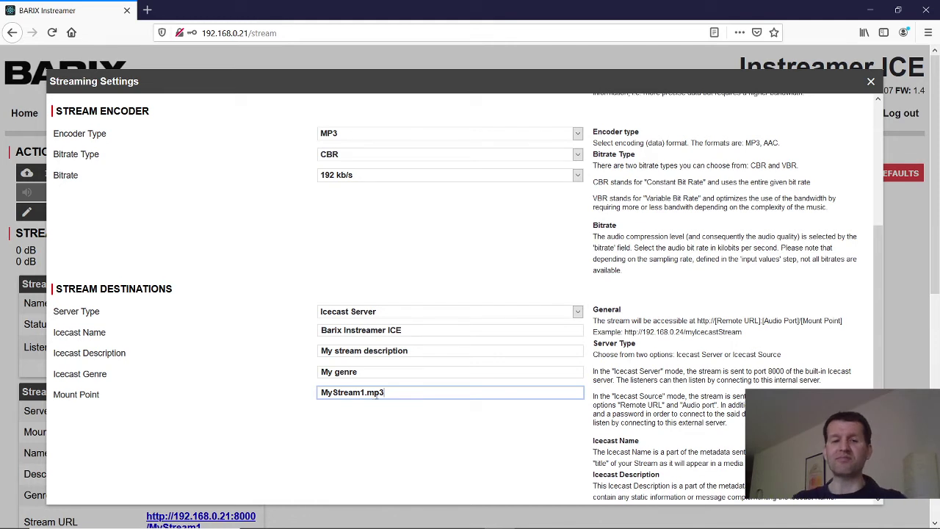
scroll(741, 411, down, 4)
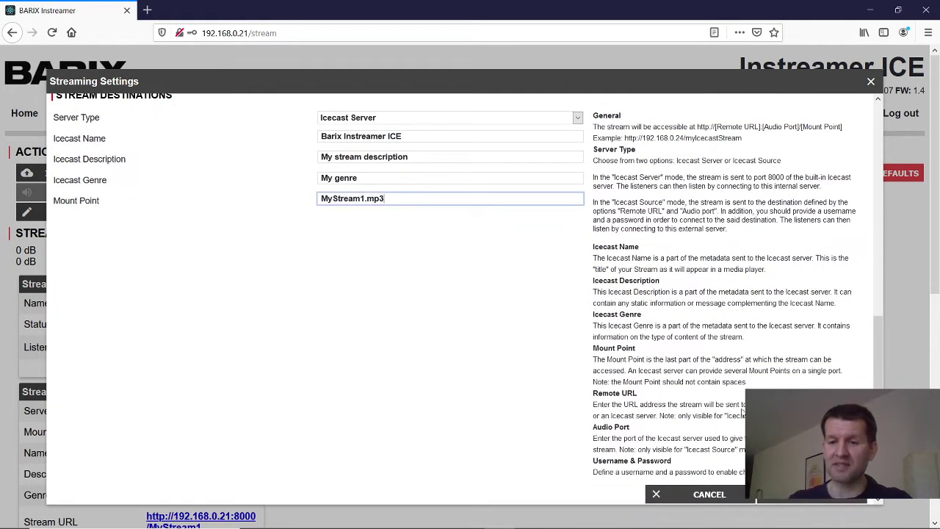
click(757, 501)
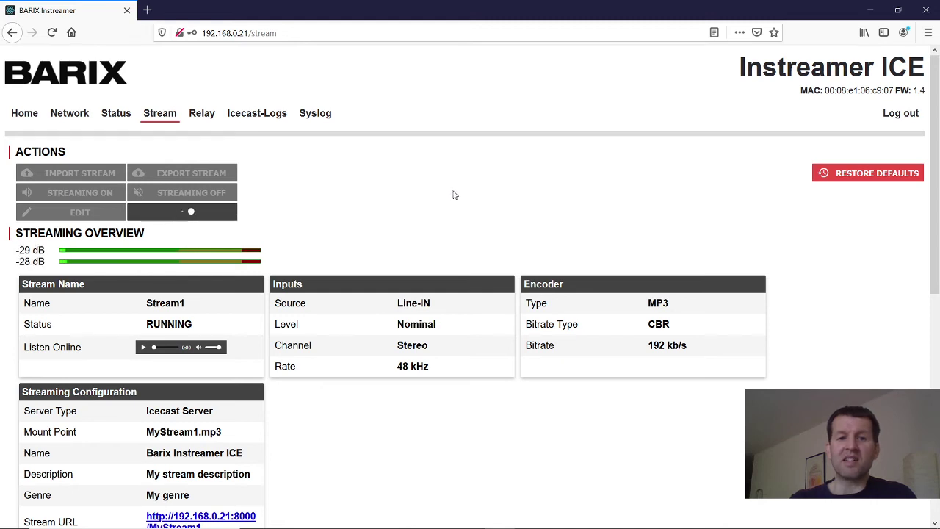
scroll(453, 194, down, 5)
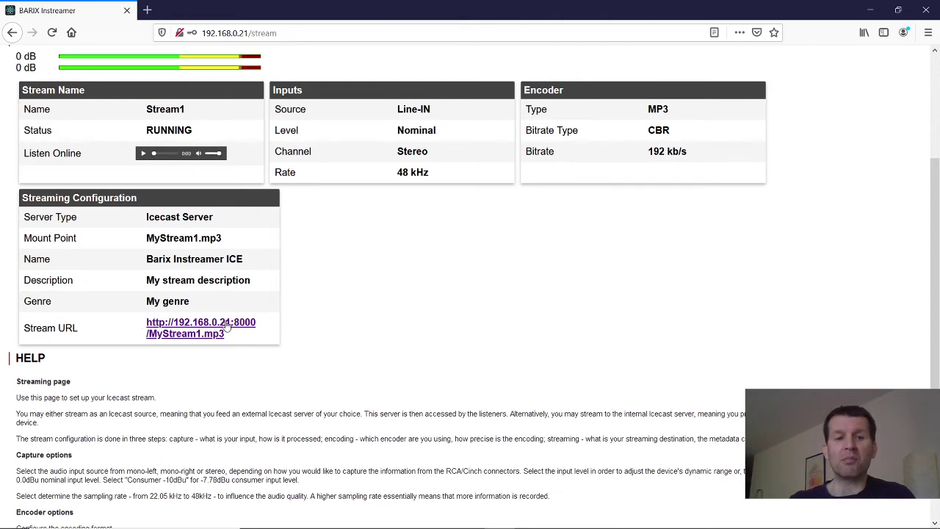
right_click(197, 327)
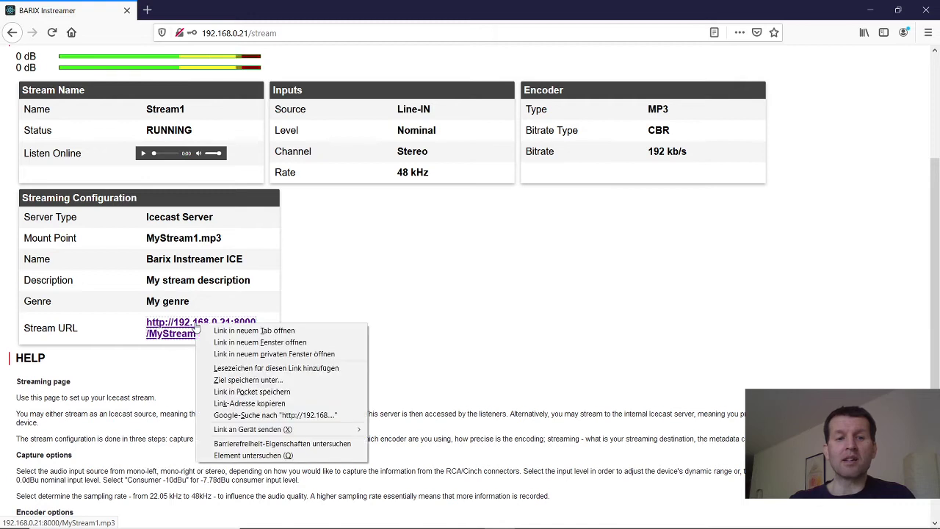
click(254, 404)
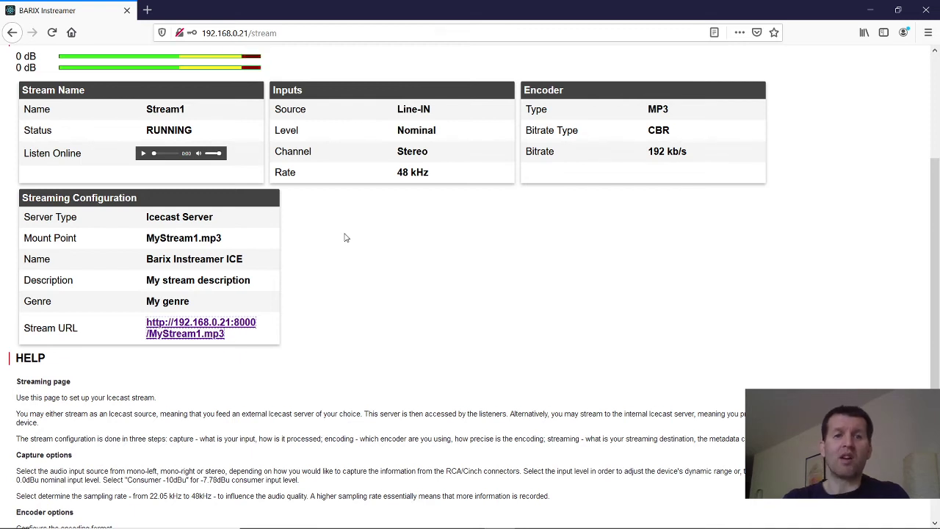
Search Google for 'qr' in a new tab and open the QR Code Generator site.
click(147, 11)
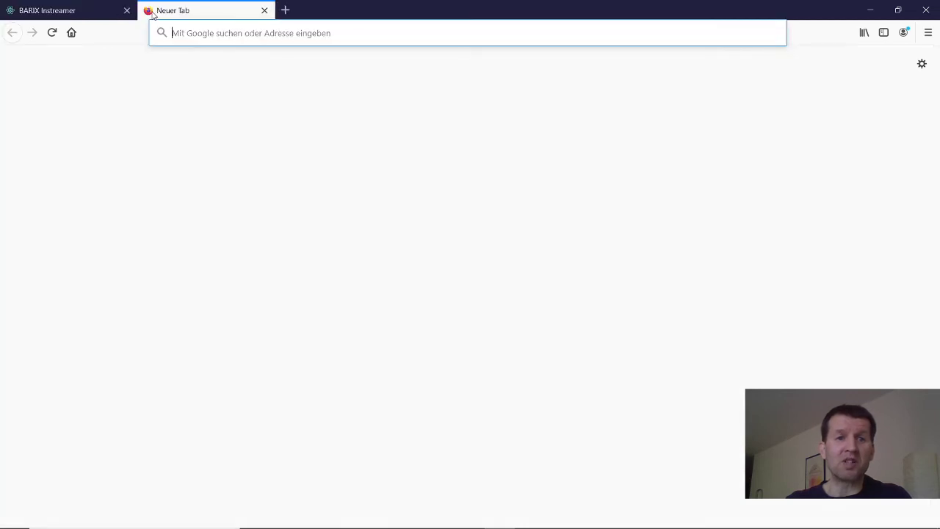
click(204, 34)
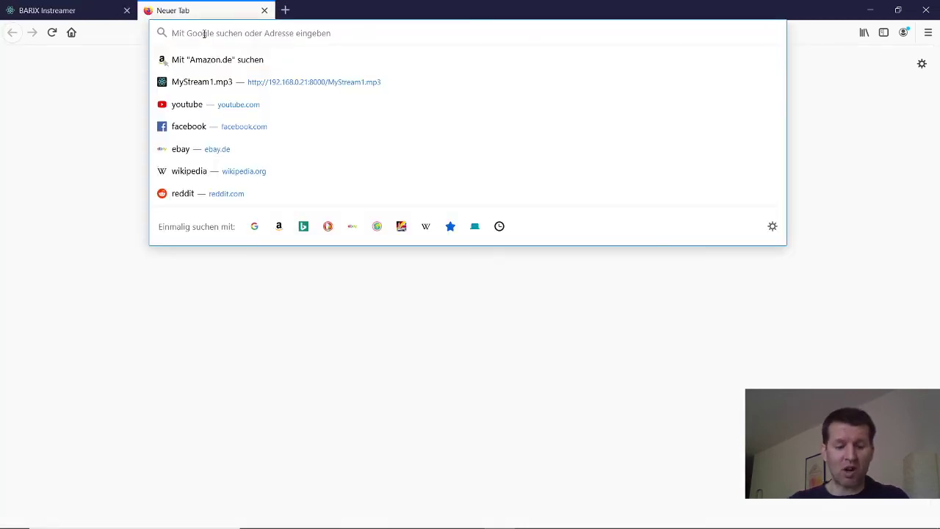
text(qr)
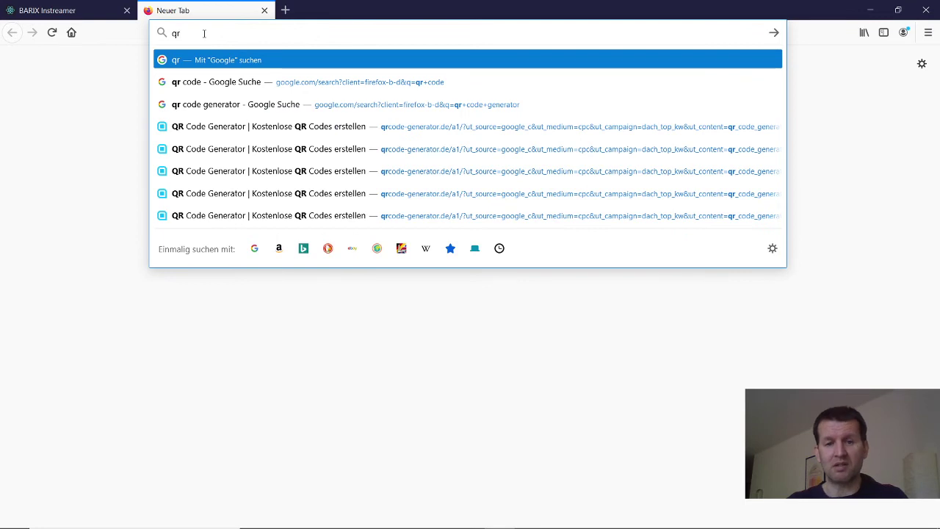
key(Return)
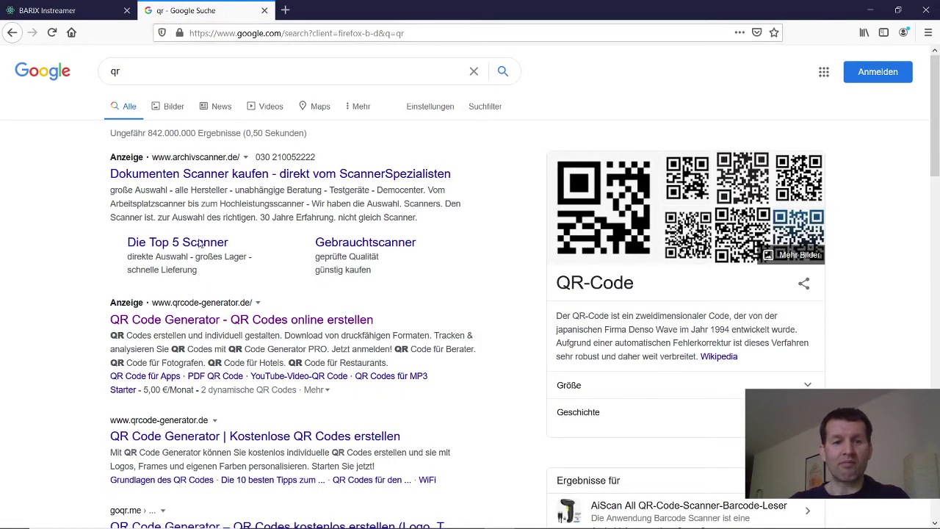
click(206, 326)
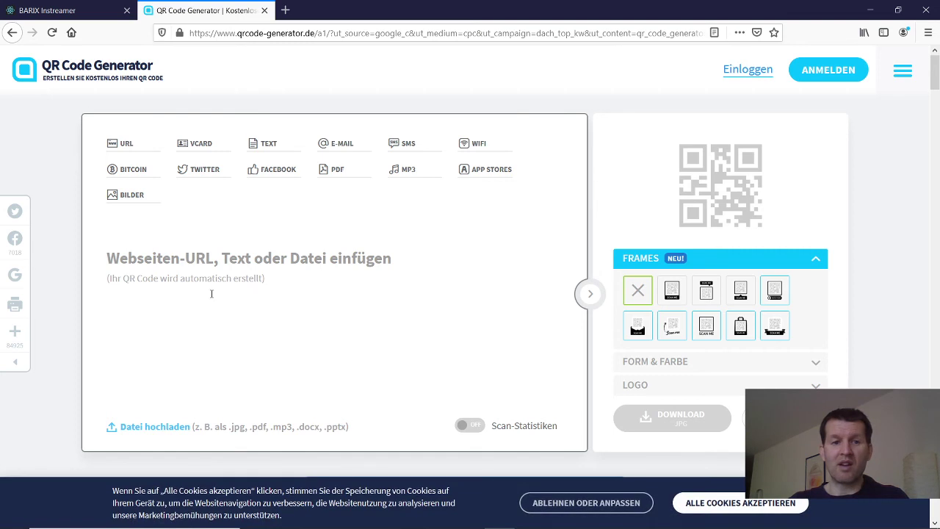
Paste the stream URL into the generator's input field to produce its QR code.
right_click(110, 261)
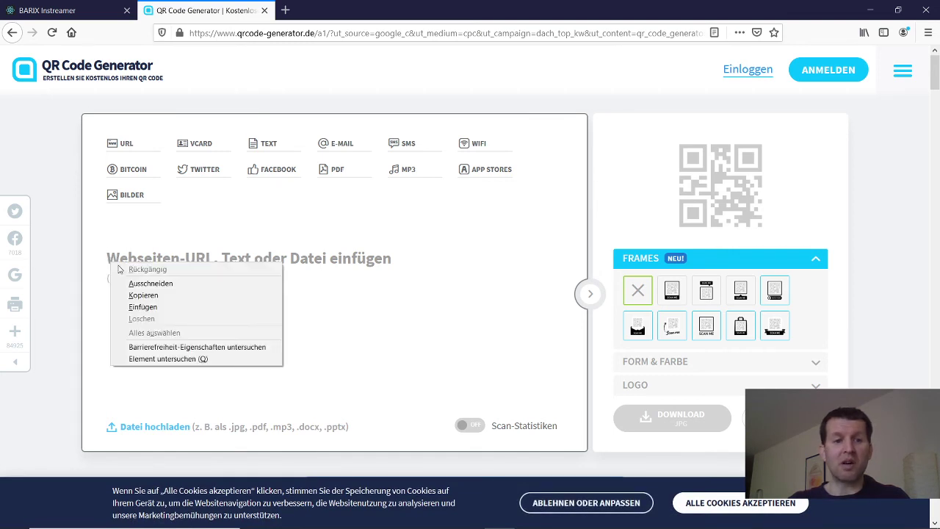
click(157, 306)
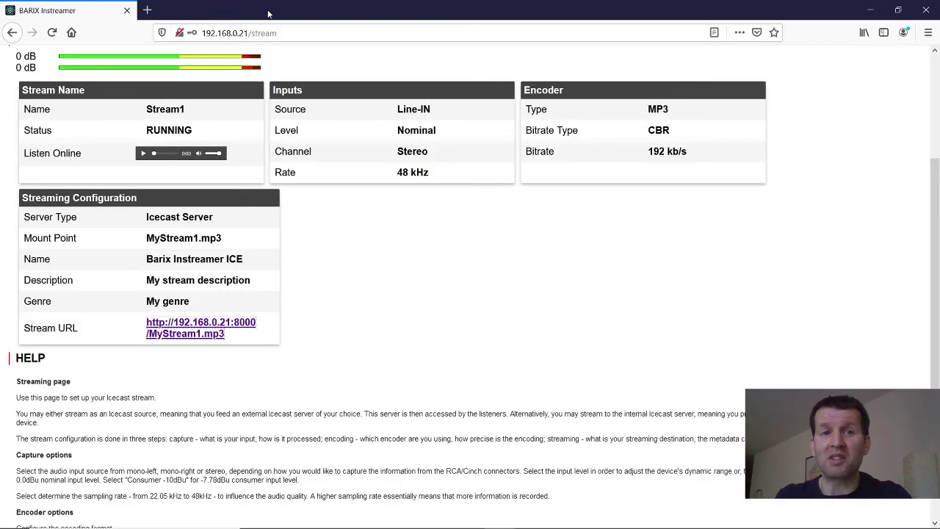
click(265, 11)
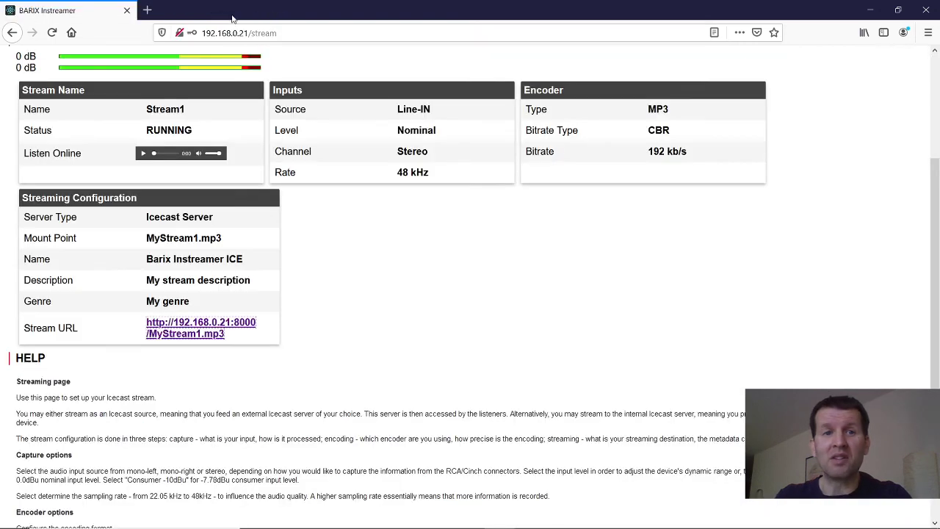
click(148, 12)
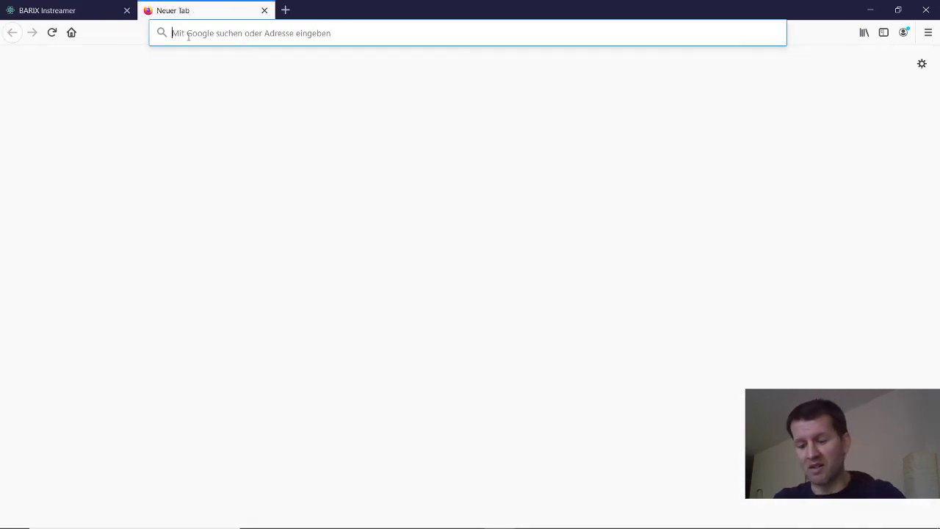
text(http://192.168.0.21:8000/MyStream1.mp3)
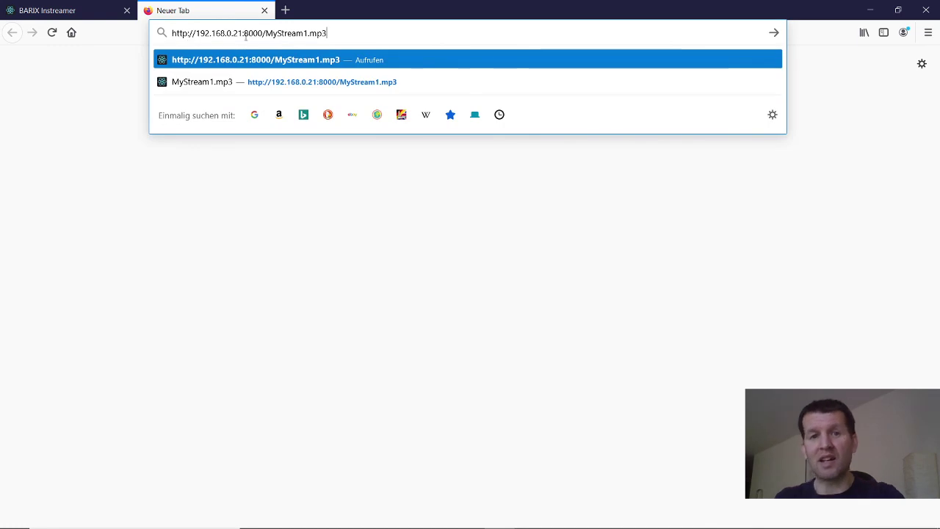
key(Return)
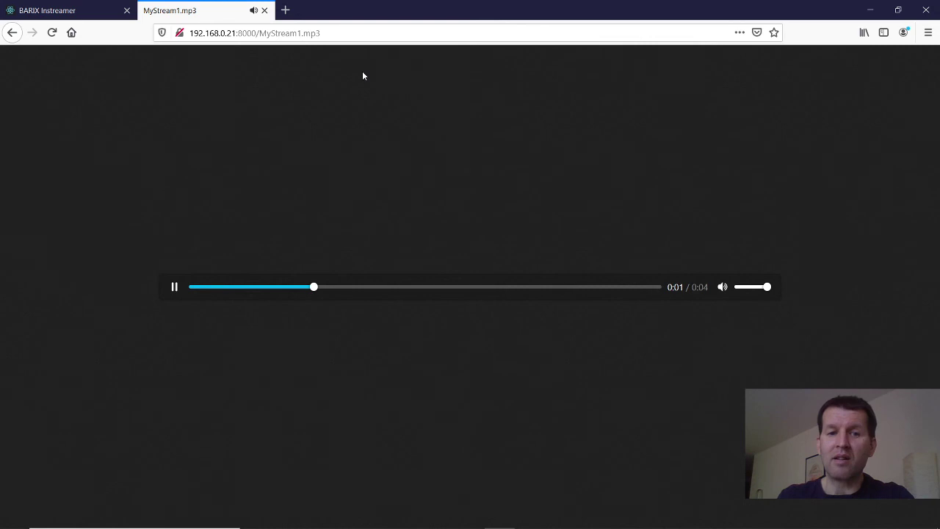
click(176, 288)
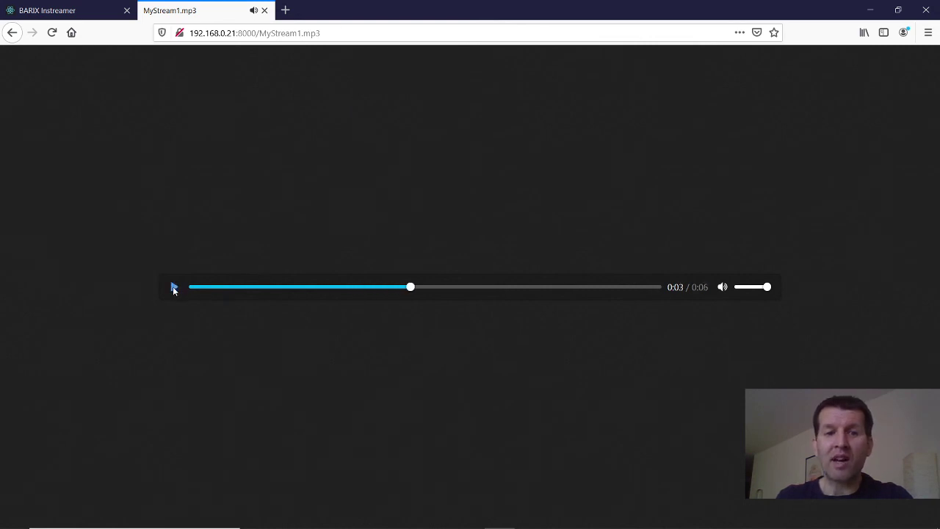